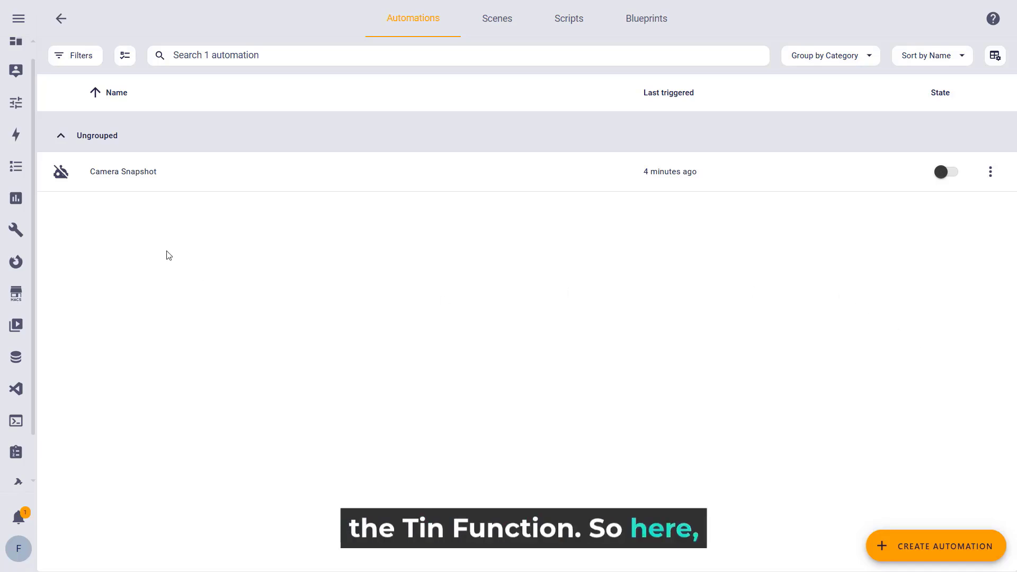
Review the Camera Snapshot automation, then turn its State toggle on in the Automations list.
click(127, 185)
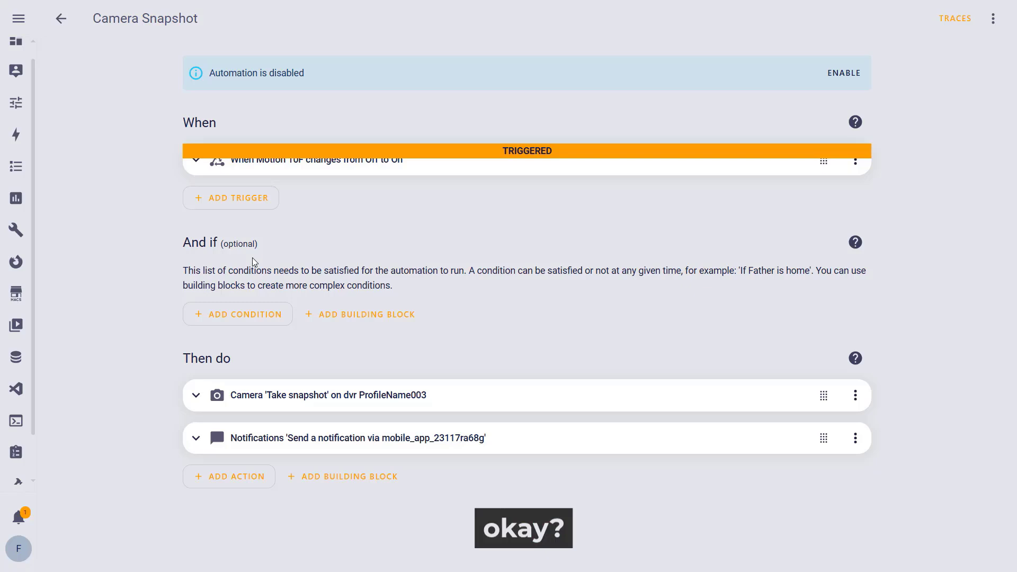
click(60, 17)
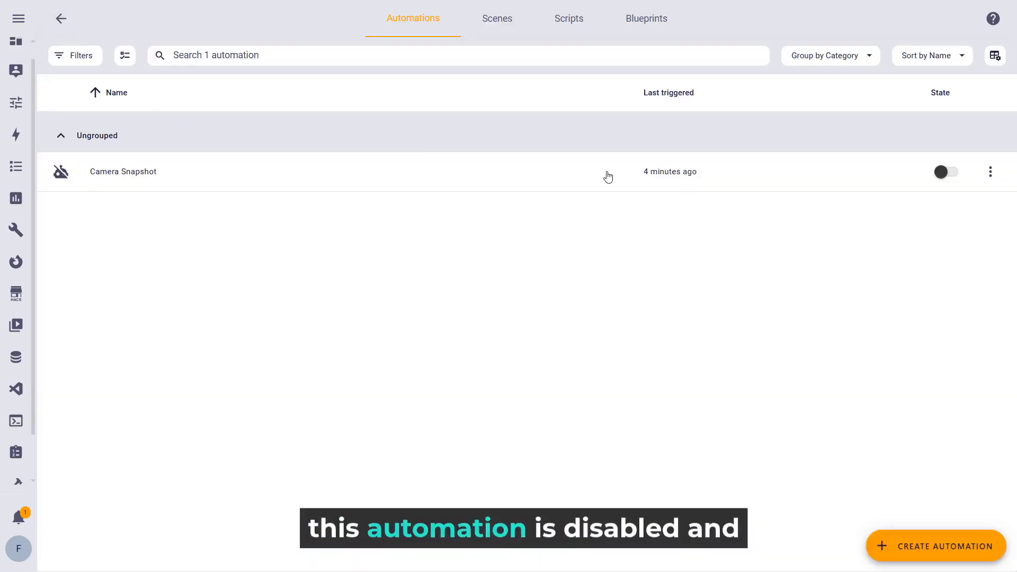
click(943, 175)
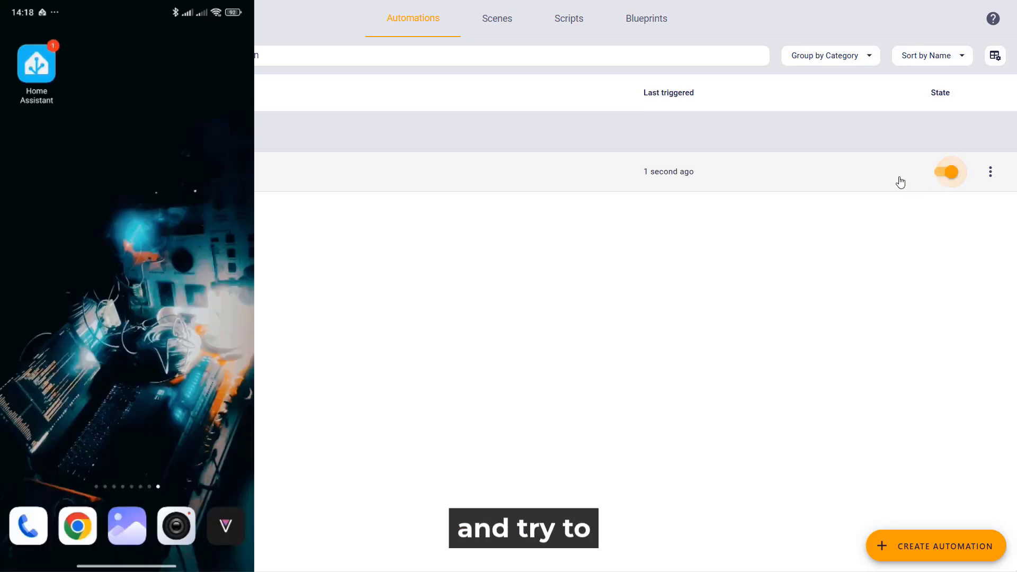